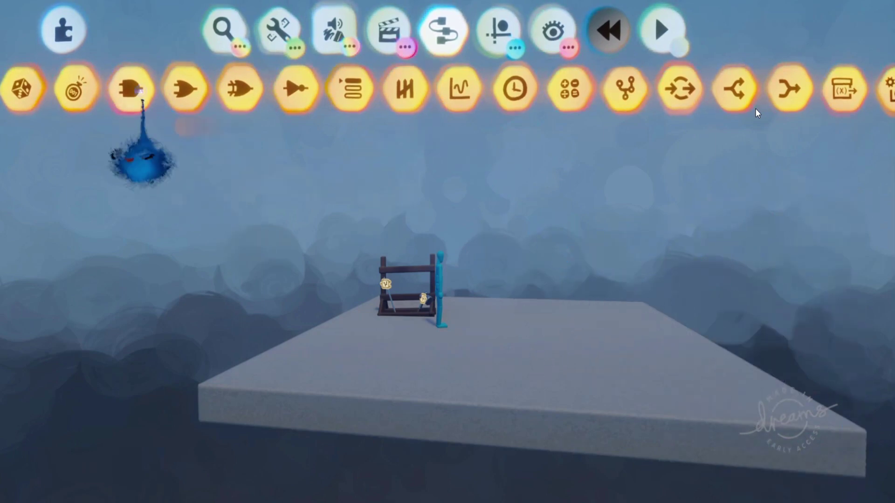
# Place an AND gate, an OR gate, an XOR gate and a NOT gate in a vertical column above the platform.
pyautogui.click(132, 89)
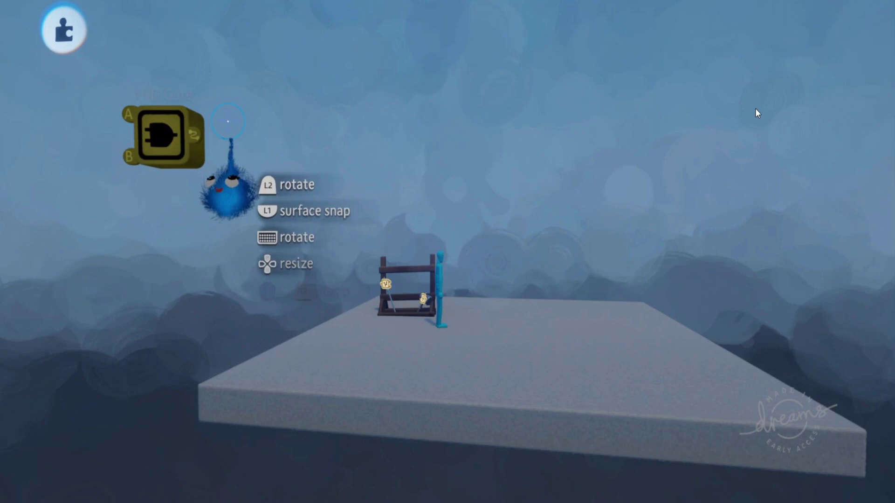
pyautogui.click(189, 87)
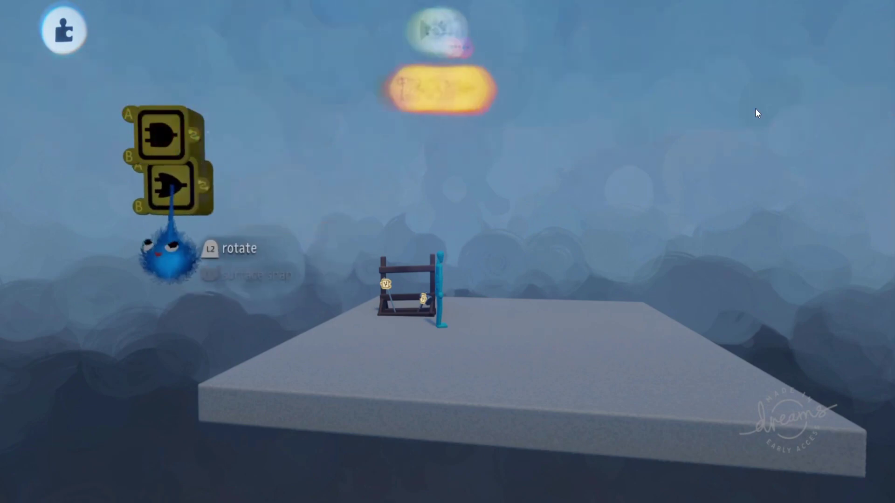
pyautogui.click(165, 201)
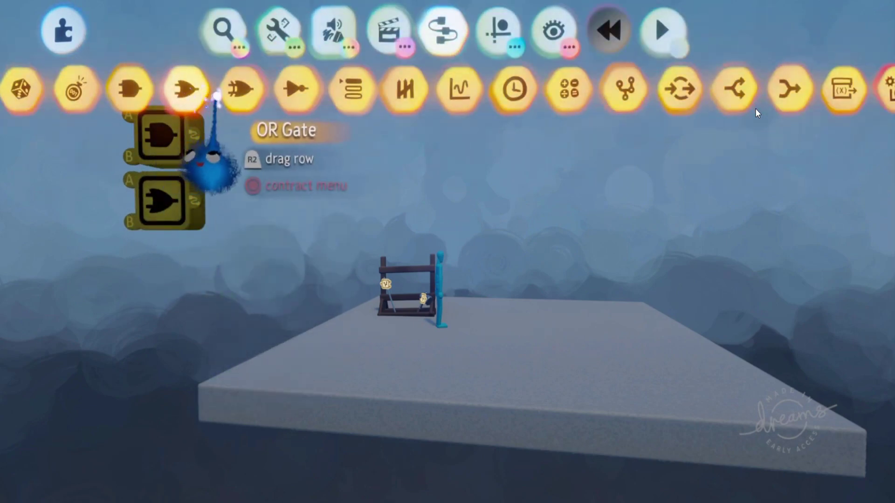
pyautogui.click(238, 90)
pyautogui.click(163, 261)
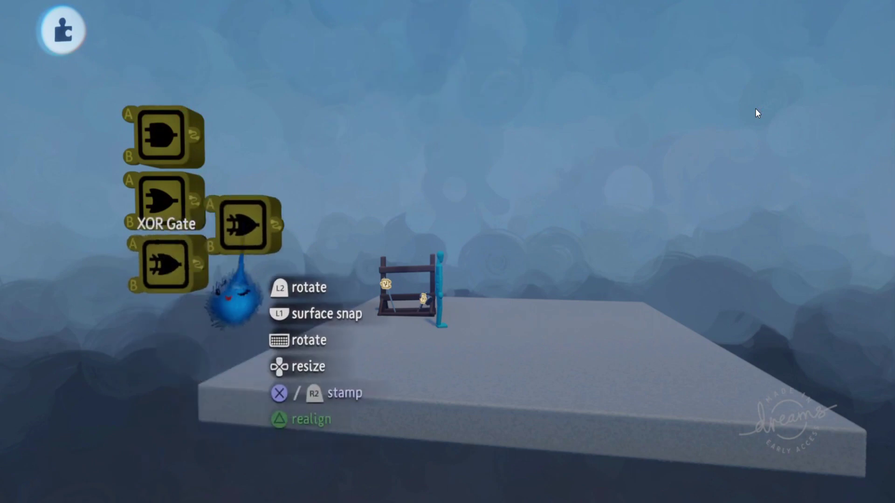
pyautogui.press('Escape')
pyautogui.click(296, 91)
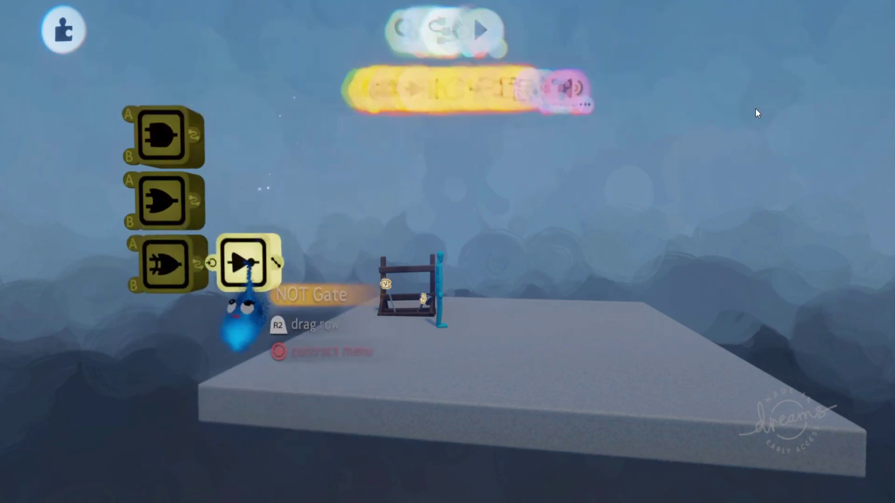
pyautogui.click(165, 326)
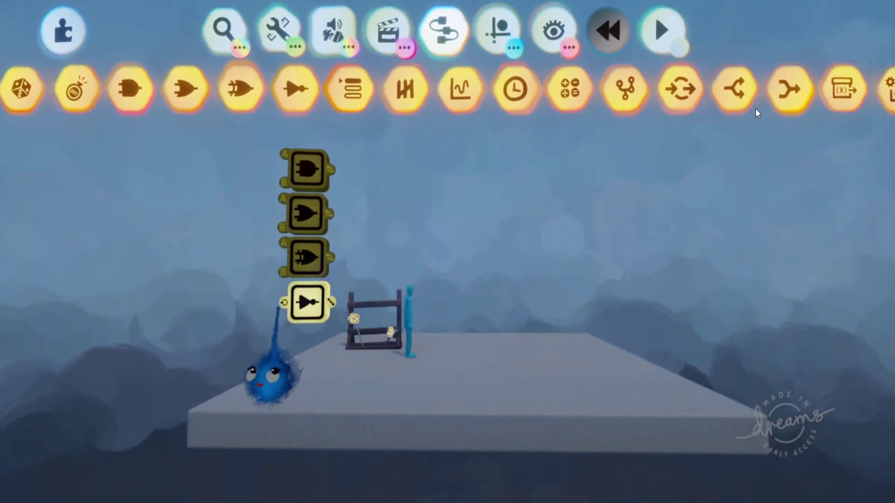
pyautogui.press('Escape')
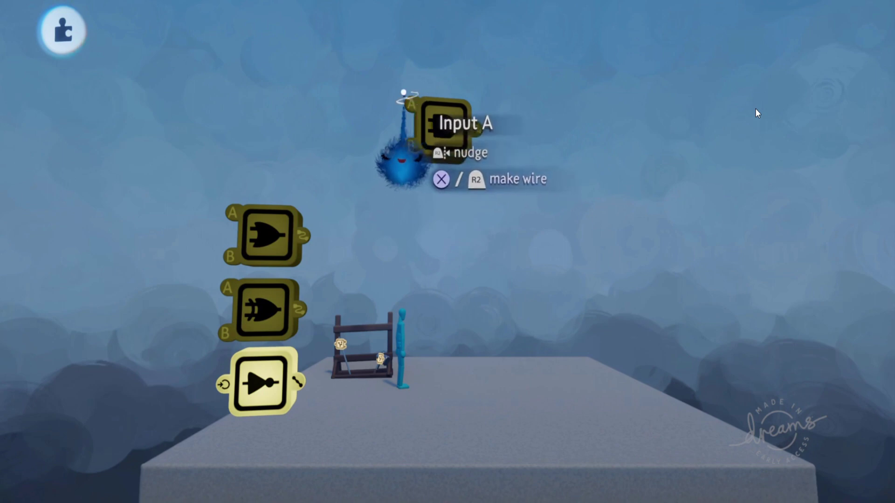
# Try out the AND gate's wire ports and its number of inputs, returning the input count to 2.
pyautogui.press('Return')
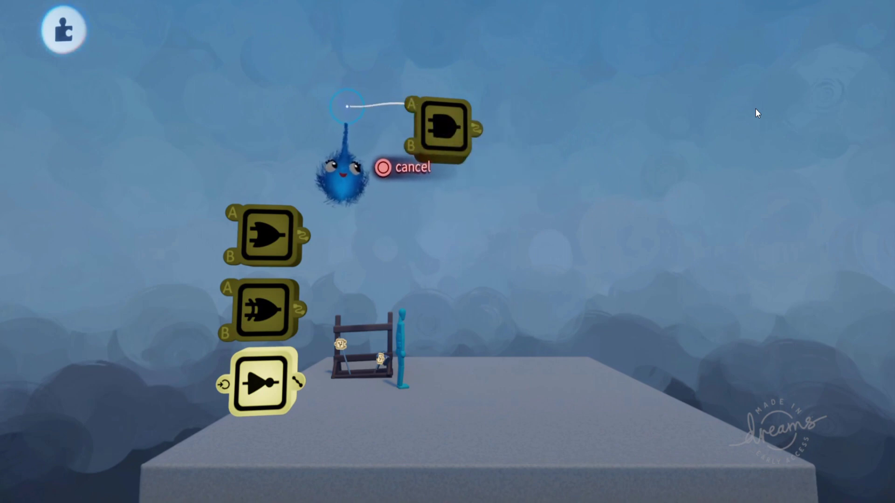
pyautogui.press('Escape')
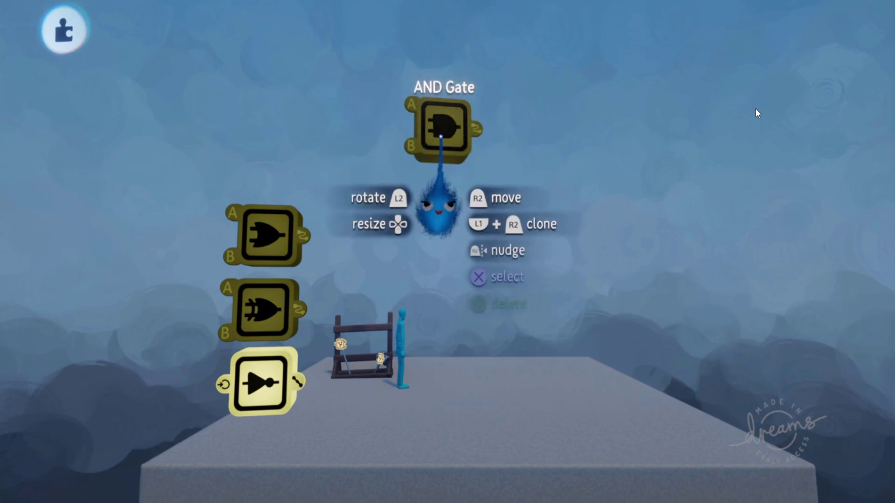
pyautogui.press('BackSpace')
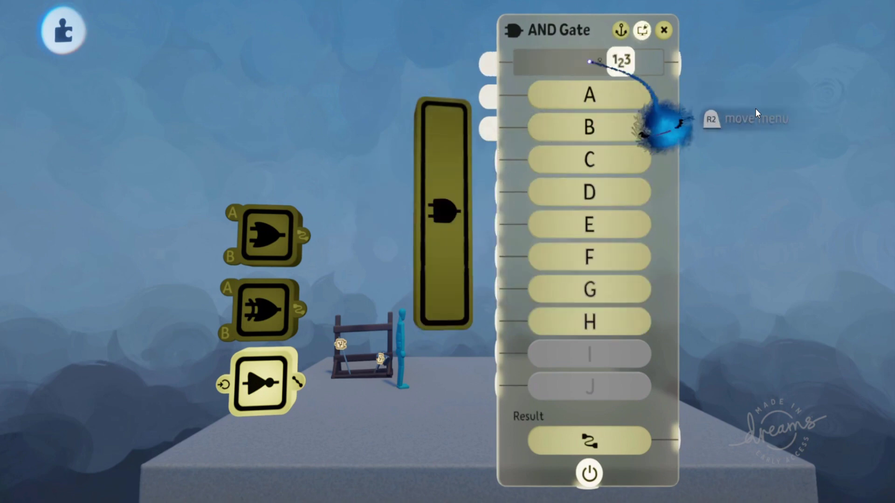
pyautogui.moveTo(620, 61); pyautogui.dragTo(652, 61)
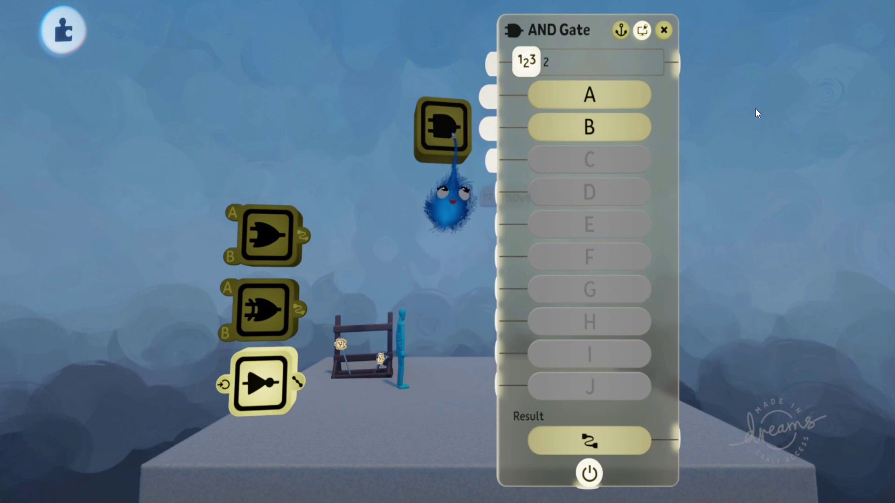
pyautogui.click(664, 30)
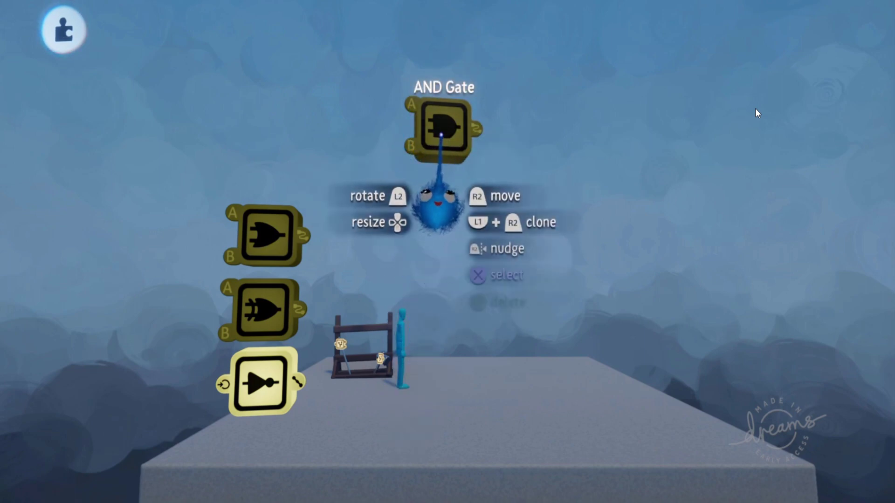
pyautogui.press('x')
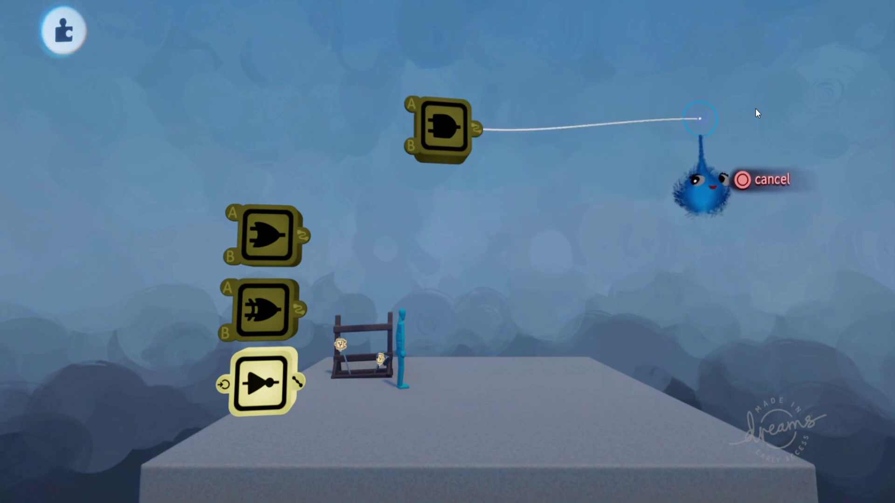
pyautogui.press('Escape')
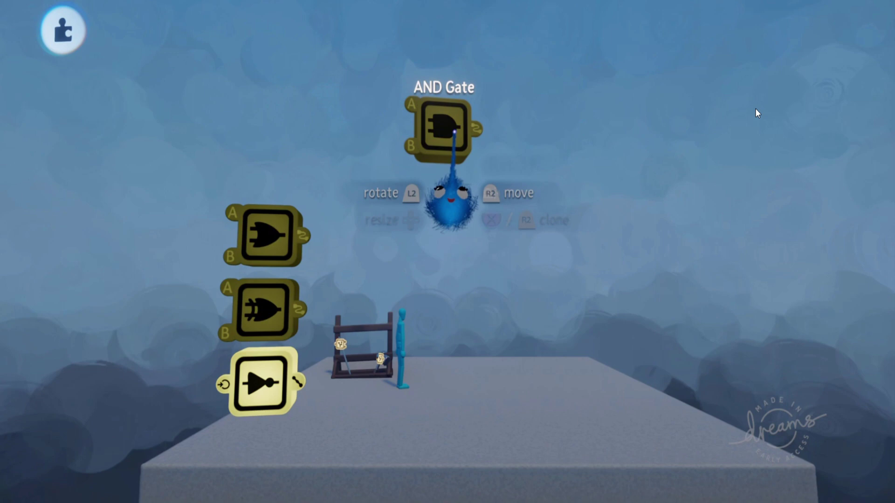
# Move the AND gate back to the head of the gate column, directly above the OR gate.
pyautogui.press('r')
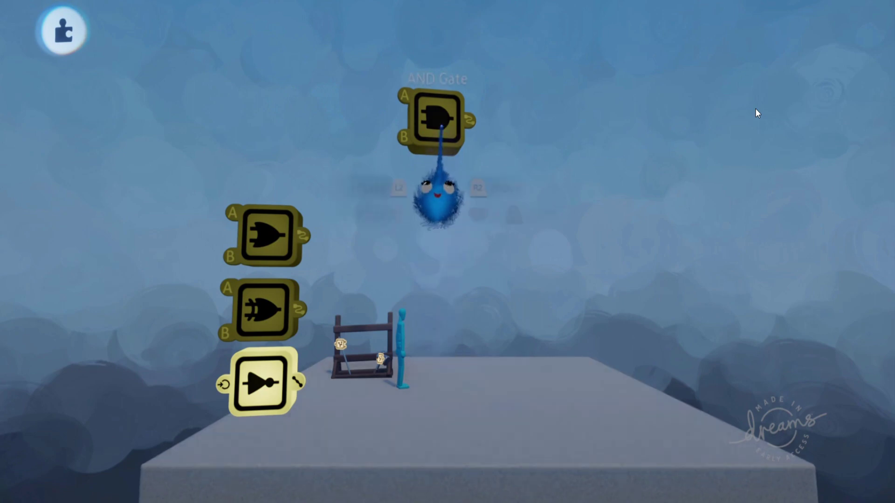
pyautogui.press('r')
pyautogui.press('r')
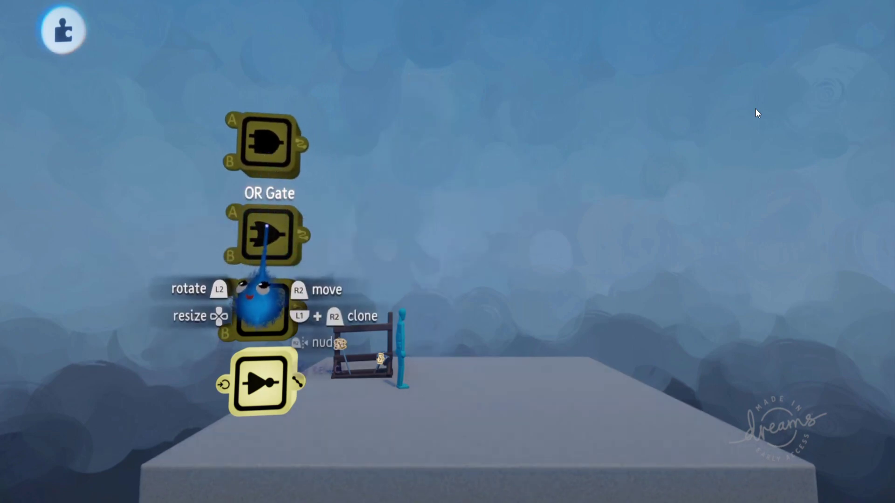
pyautogui.press('r')
pyautogui.press('r')
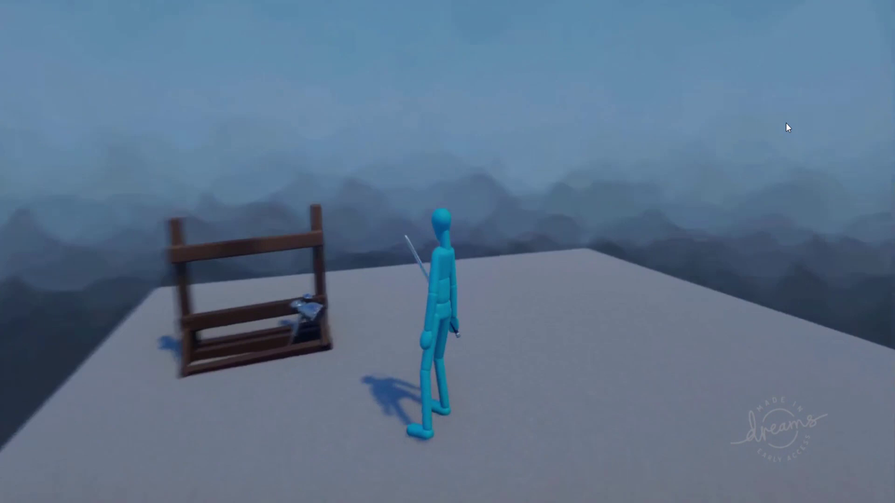
# Return from play-testing the Gates scene to editing and reveal the invisible objects around the puppet.
pyautogui.press('Escape')
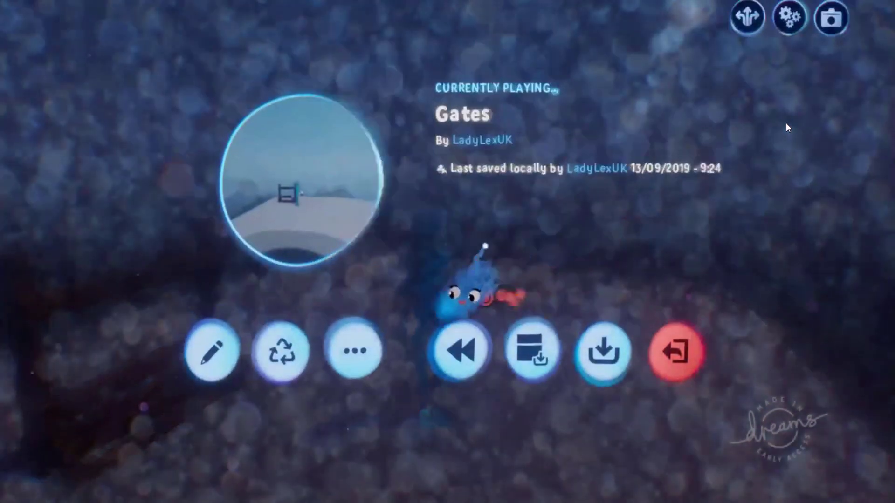
pyautogui.press('Return')
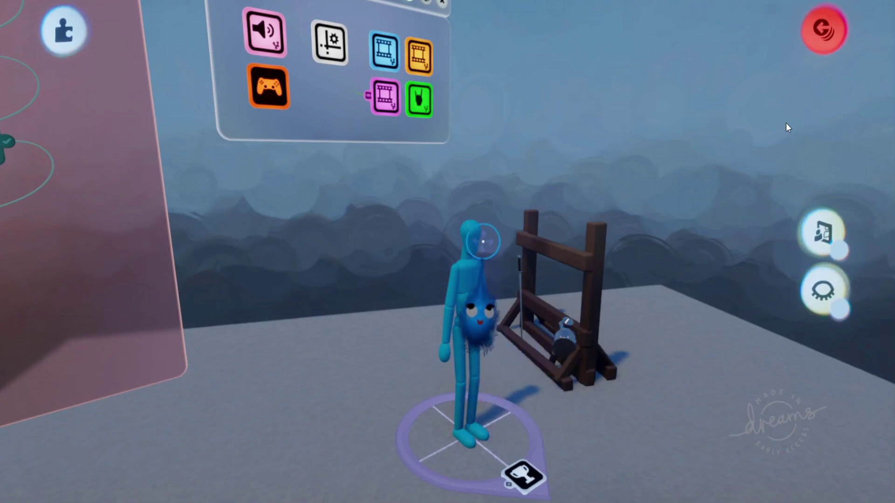
pyautogui.click(553, 30)
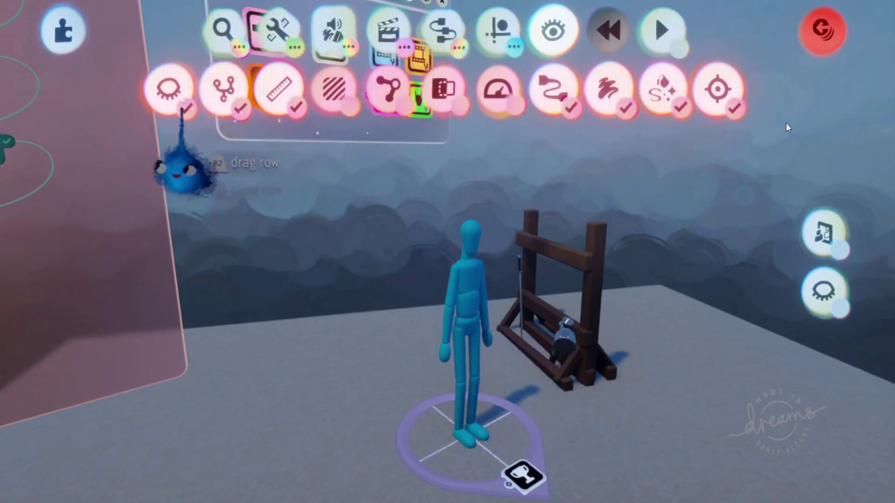
pyautogui.click(168, 87)
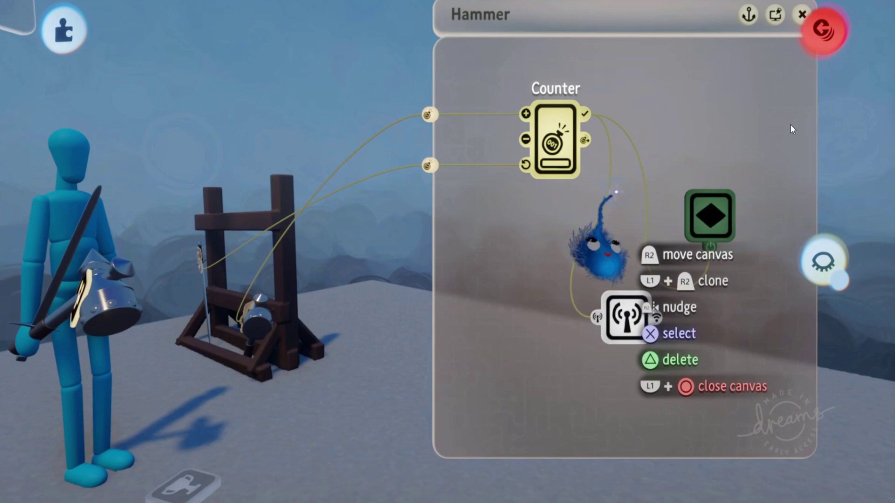
# Inspect the Hammer chip's keyframe settings, then open the keyframe for editing and check the Megaton Hammer's Visible property.
pyautogui.click(709, 215)
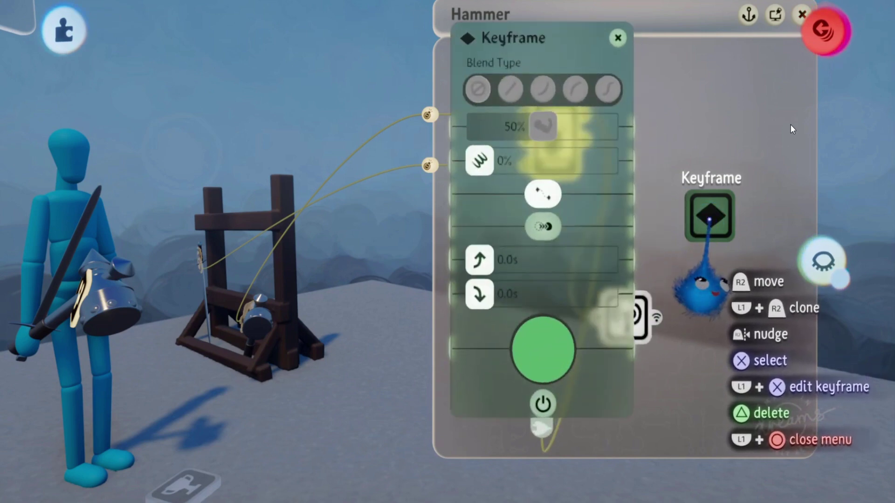
pyautogui.click(618, 38)
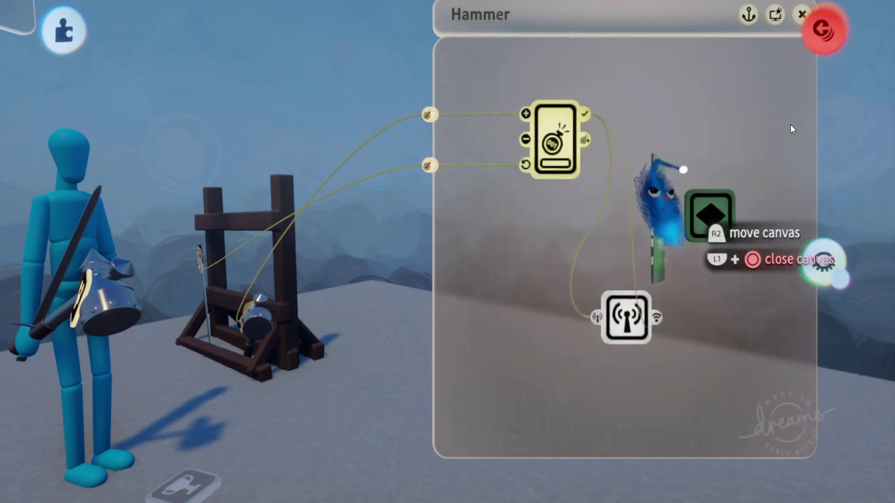
pyautogui.click(702, 227)
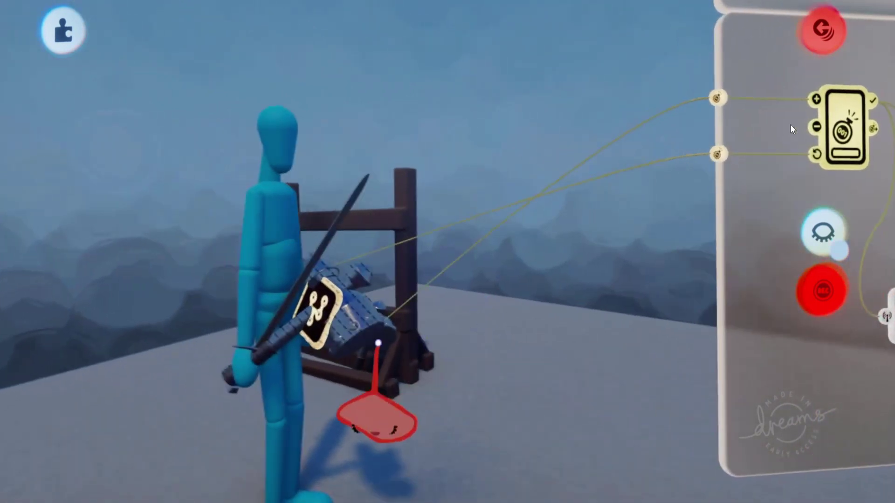
pyautogui.click(368, 396)
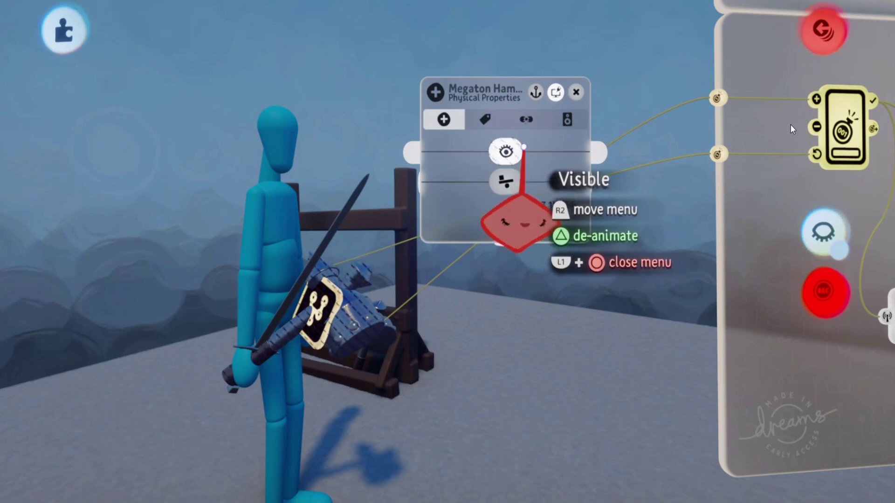
pyautogui.click(575, 92)
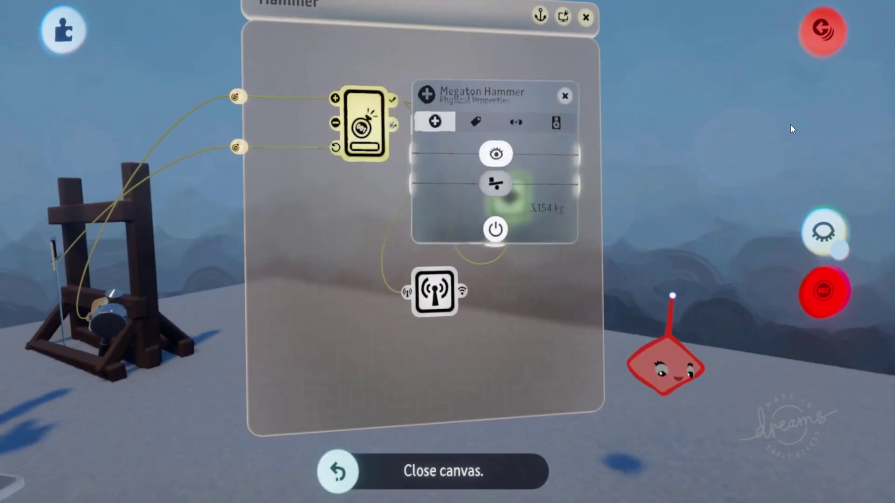
# Undo the recent menu and canvas changes to leave keyframe editing, and examine the Hammer chip's wireless transmitter.
pyautogui.press('Return')
pyautogui.press('Escape')
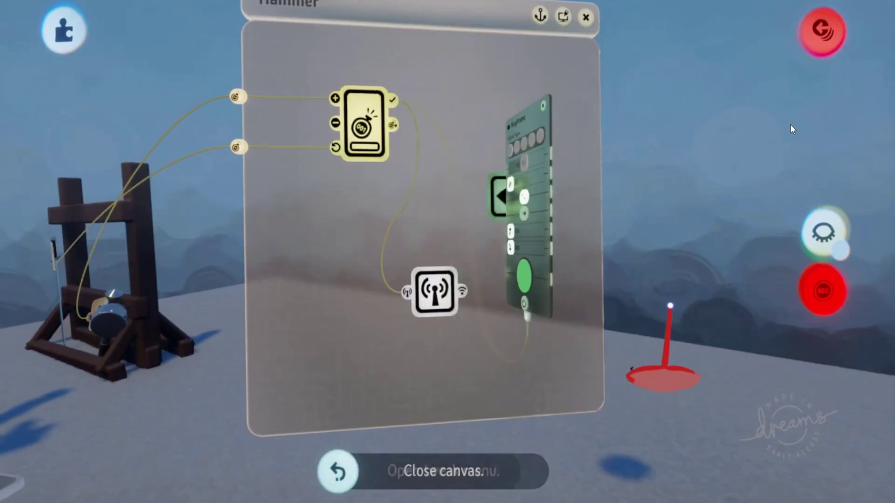
pyautogui.press('Return')
pyautogui.press('Escape')
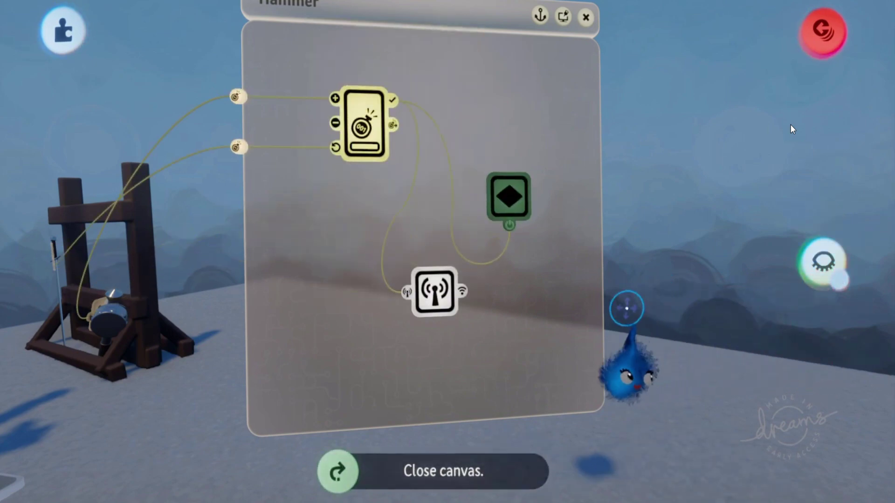
pyautogui.press('Left')
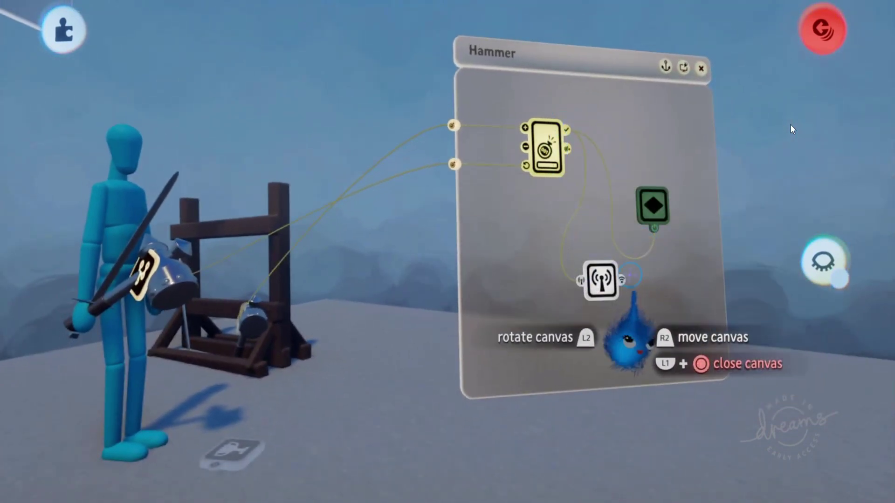
pyautogui.press('Up')
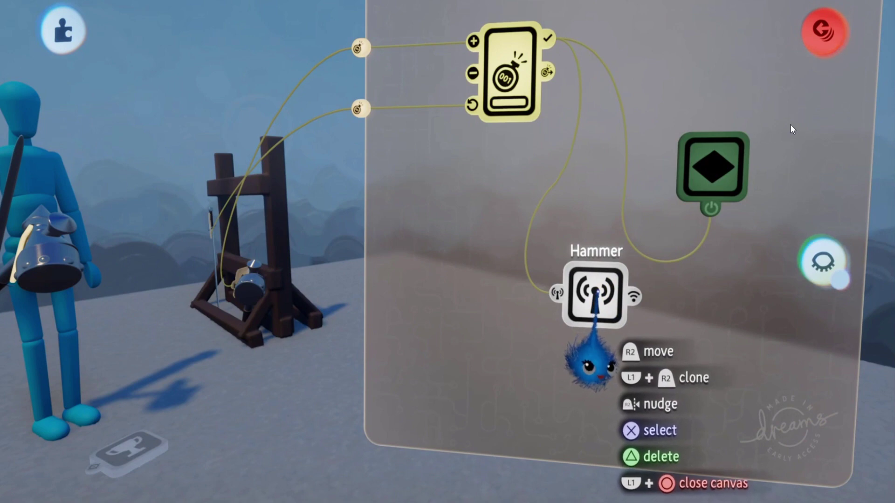
pyautogui.press('Down')
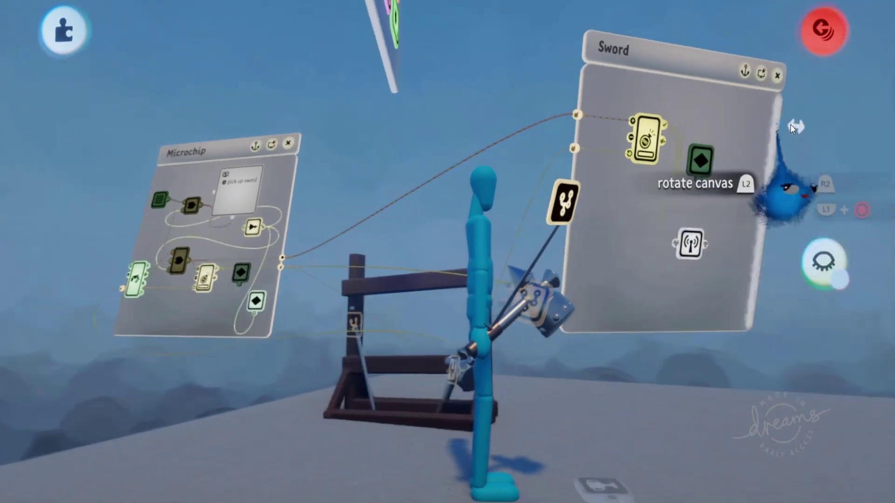
# Close the Sword chip's canvas.
pyautogui.click(777, 76)
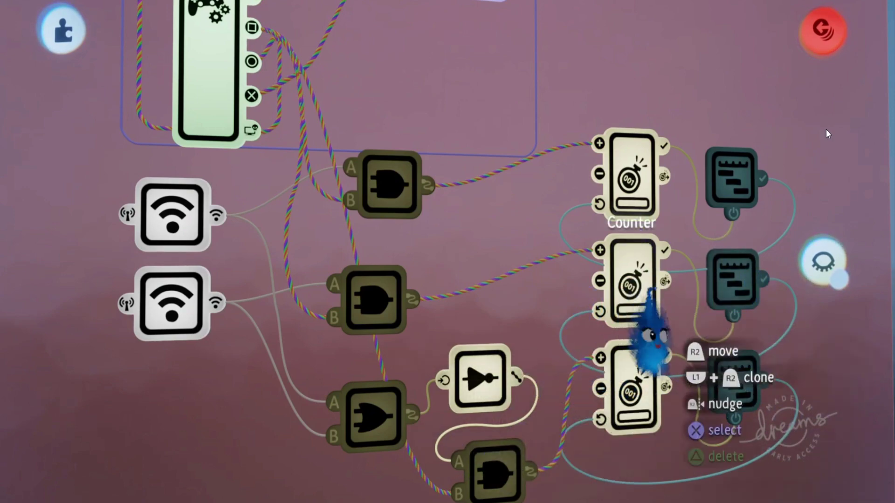
# In the Controller Logic chip, shift the OR gate slightly down and away from the NOT gate, and extend it to three inputs.
pyautogui.scroll(-5, 650, 326)
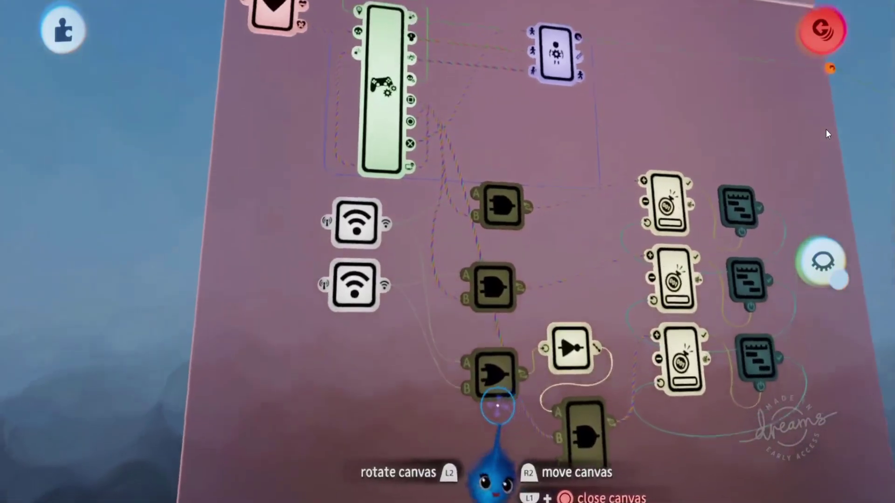
pyautogui.moveTo(491, 389); pyautogui.dragTo(480, 403)
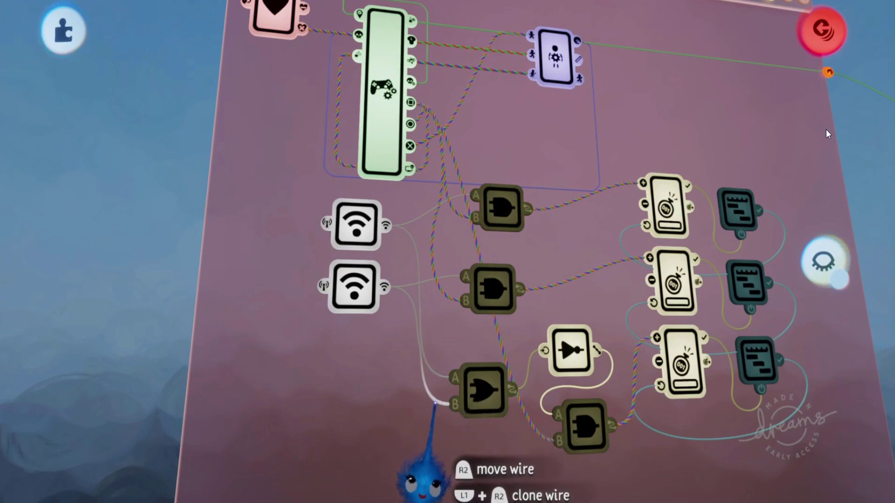
pyautogui.moveTo(484, 404)
pyautogui.mouseDown()
pyautogui.moveTo(457, 405)
pyautogui.moveTo(460, 384)
pyautogui.mouseUp()
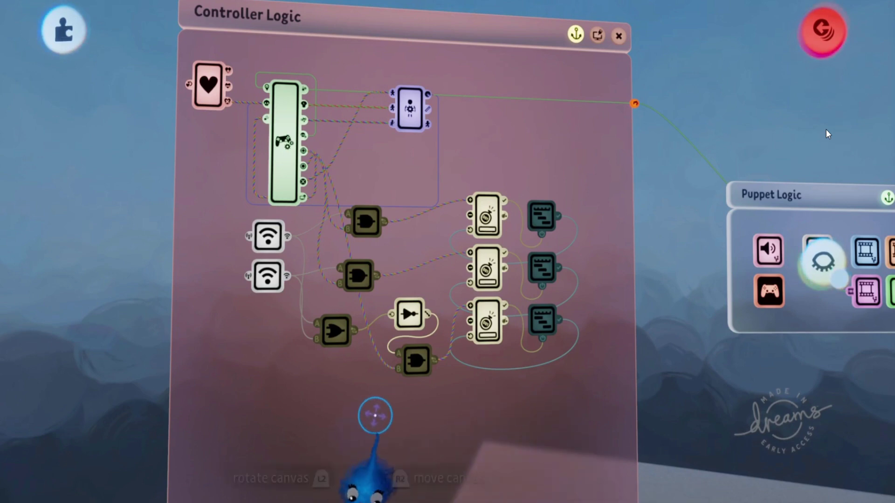
pyautogui.moveTo(335, 346); pyautogui.dragTo(335, 362)
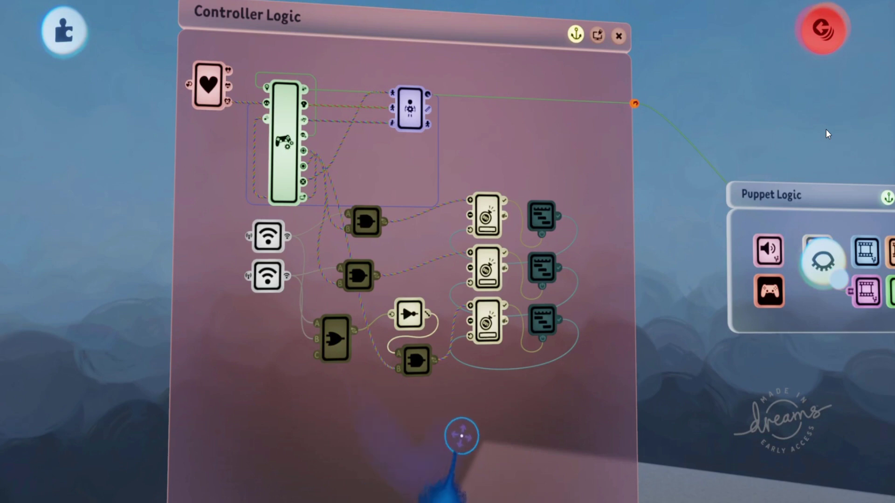